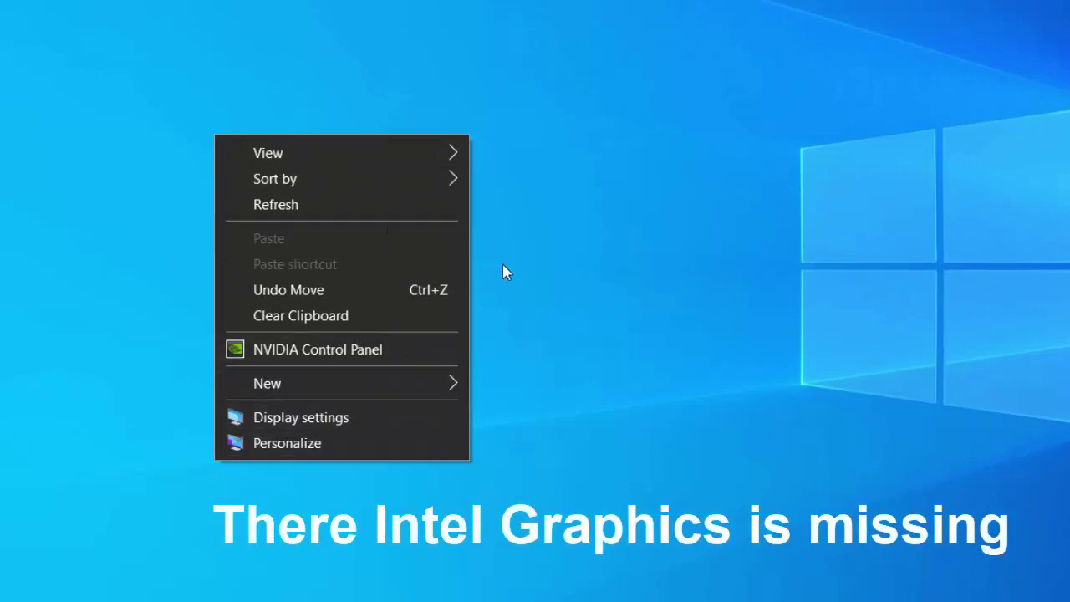
# Step: Search Windows for "device manager" and open Device Manager
pyautogui.click(573, 296)
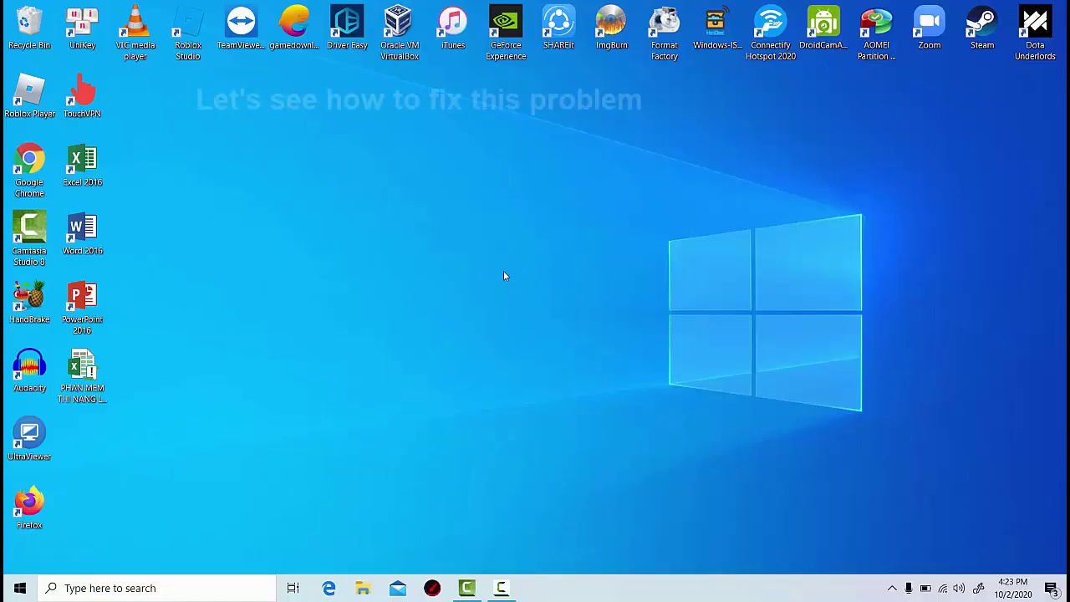
pyautogui.click(157, 590)
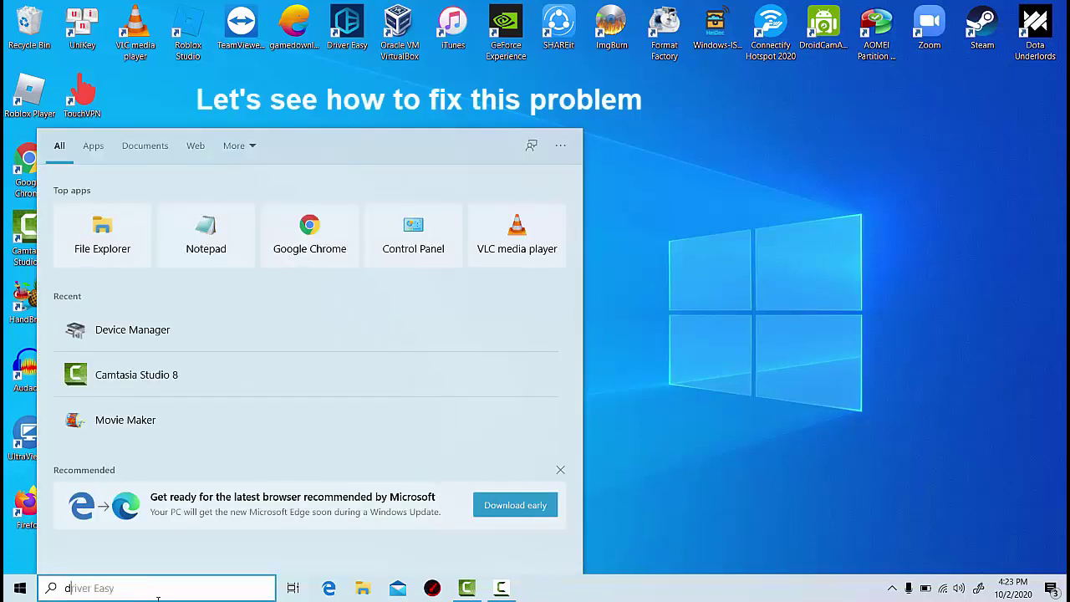
pyautogui.write('device m')
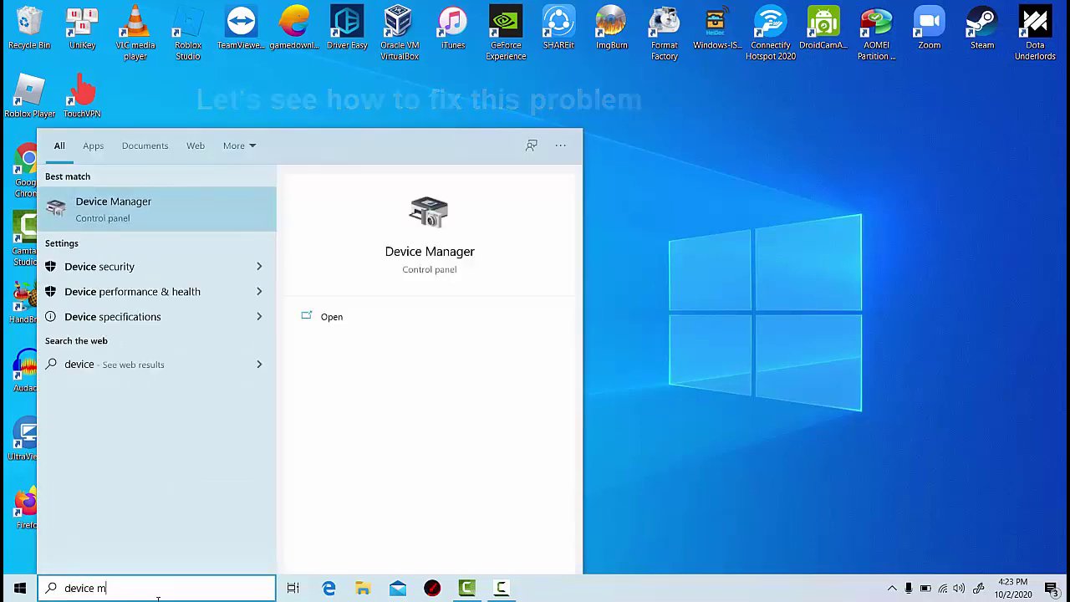
pyautogui.write('anager')
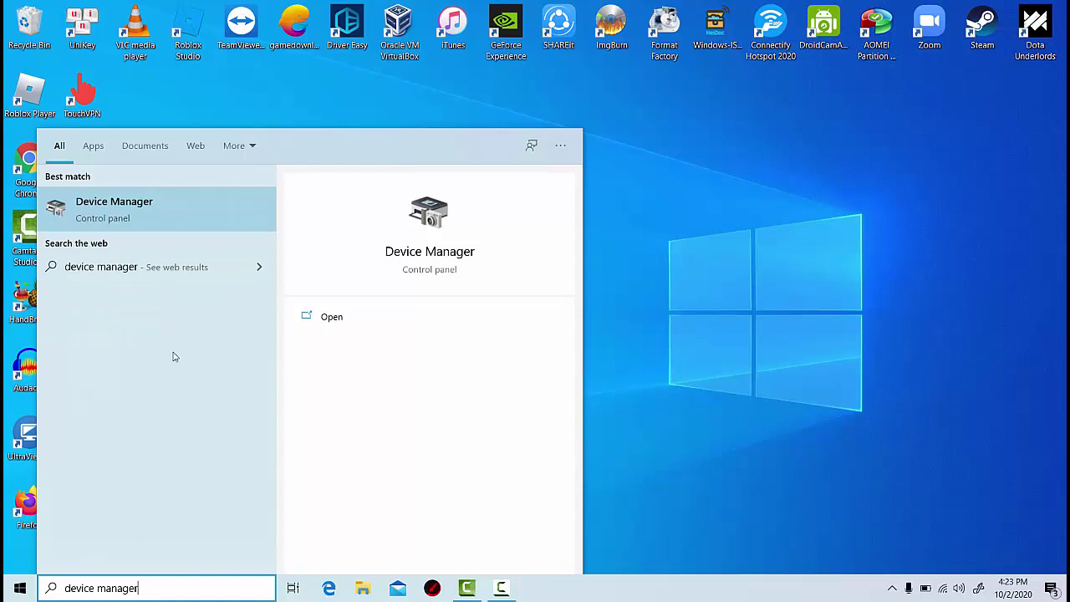
pyautogui.click(160, 203)
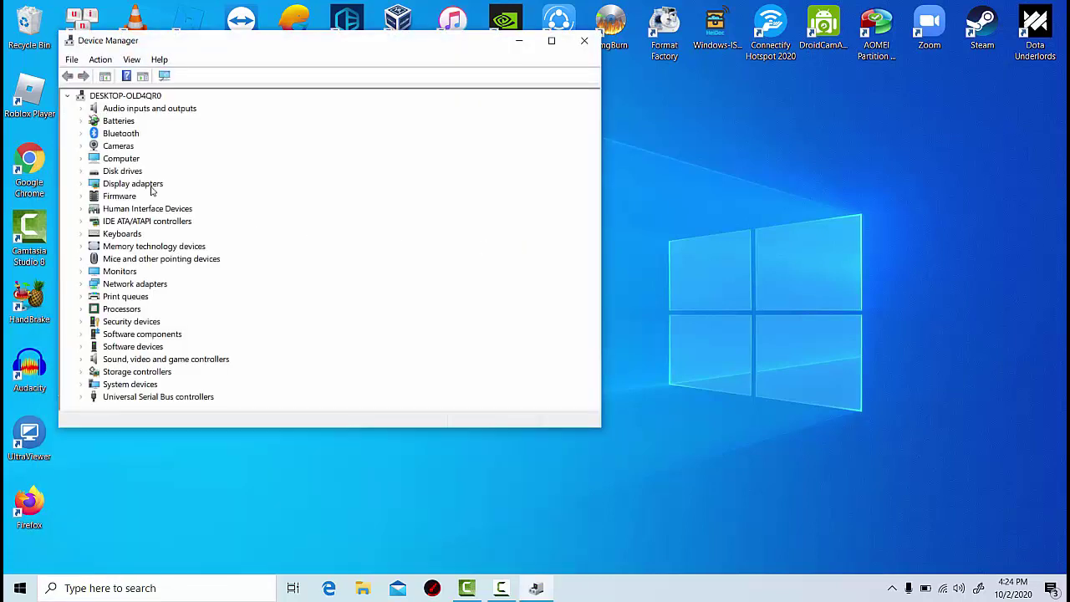
# Step: Open the properties of the Intel(R) HD Graphics 620 display adapter and show its driver information
pyautogui.doubleClick(134, 184)
pyautogui.click(159, 195)
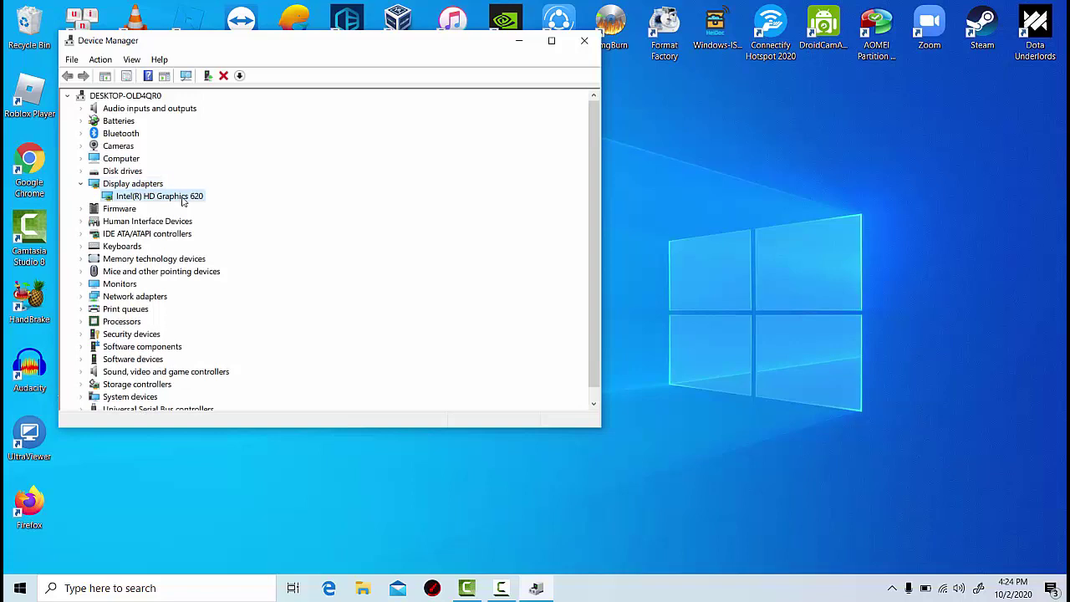
pyautogui.doubleClick(185, 198)
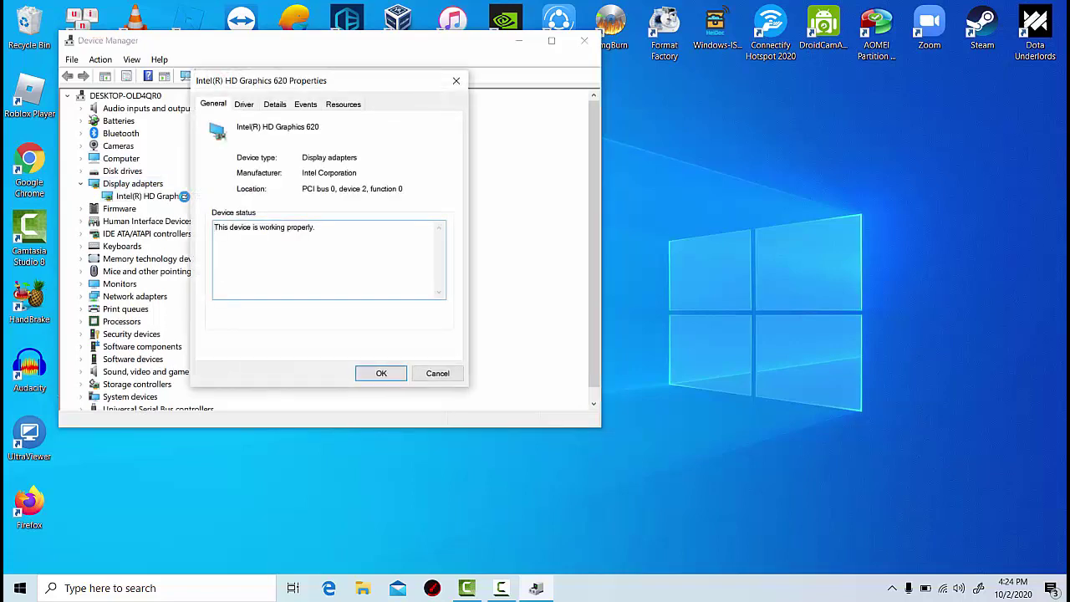
pyautogui.click(244, 104)
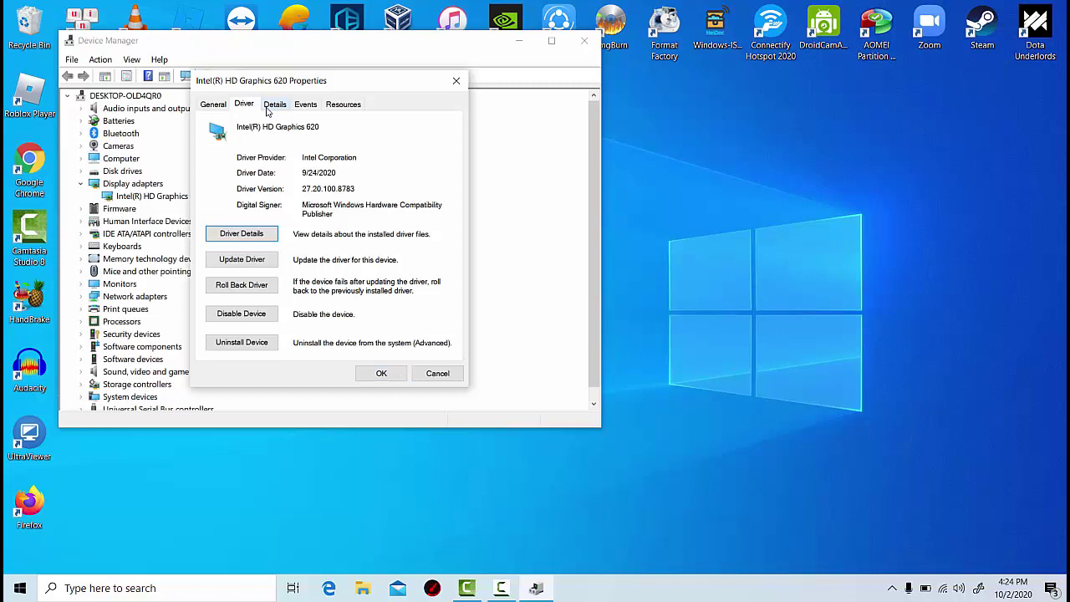
# Step: Run an automatic driver update for the Intel(R) HD Graphics 620, then close the adapter properties and Device Manager
pyautogui.click(256, 260)
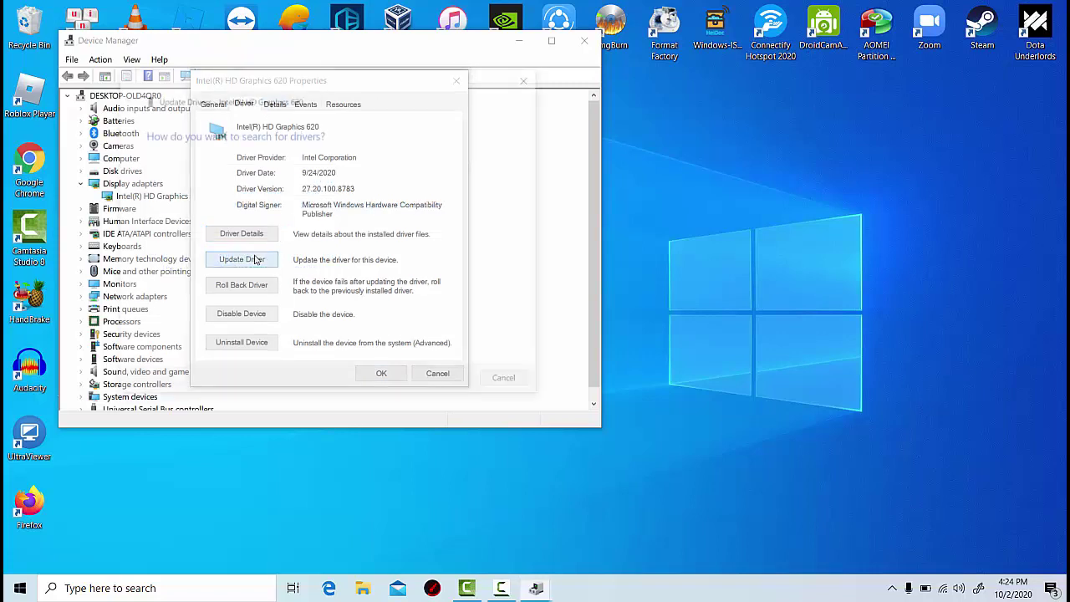
pyautogui.click(326, 191)
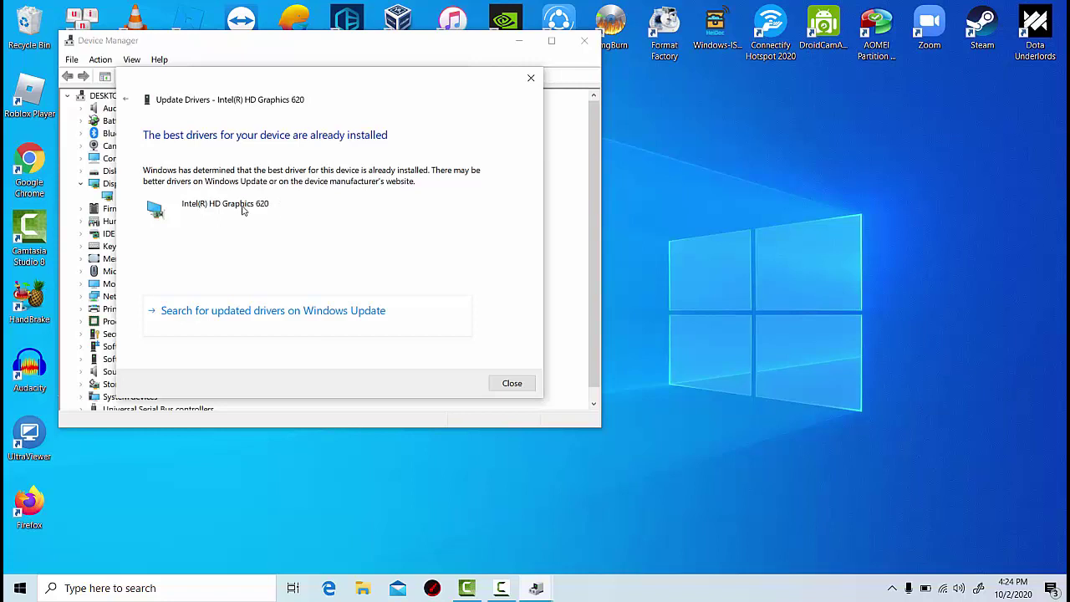
pyautogui.click(511, 383)
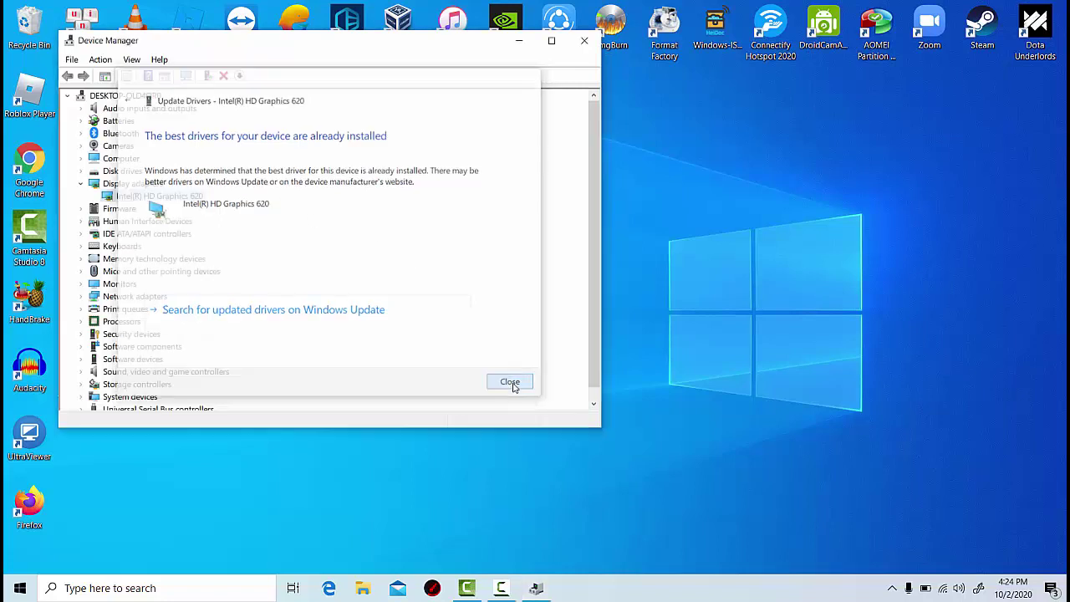
pyautogui.click(378, 373)
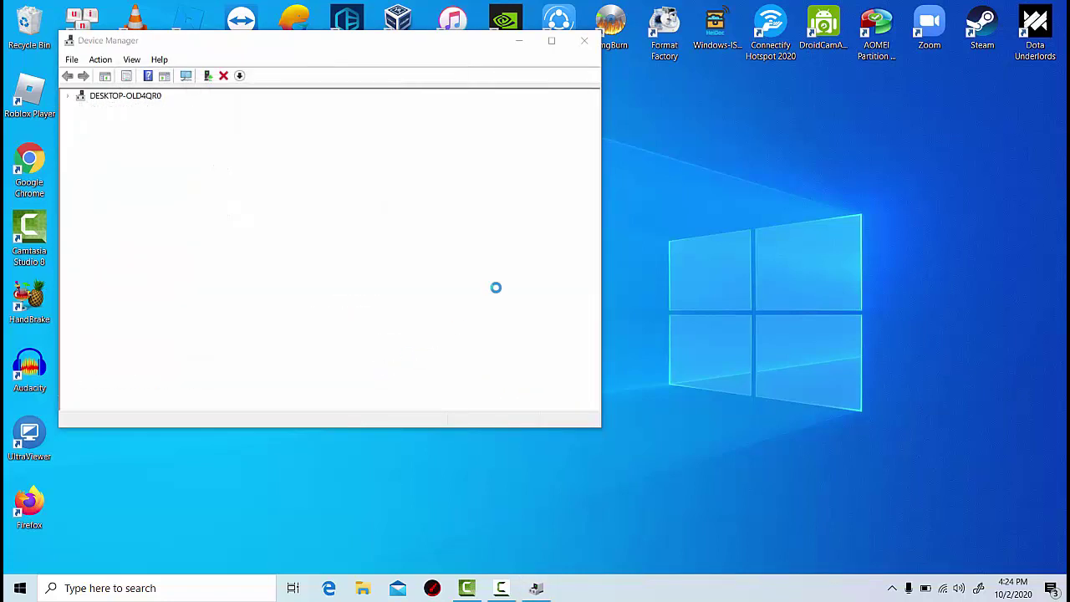
pyautogui.click(584, 42)
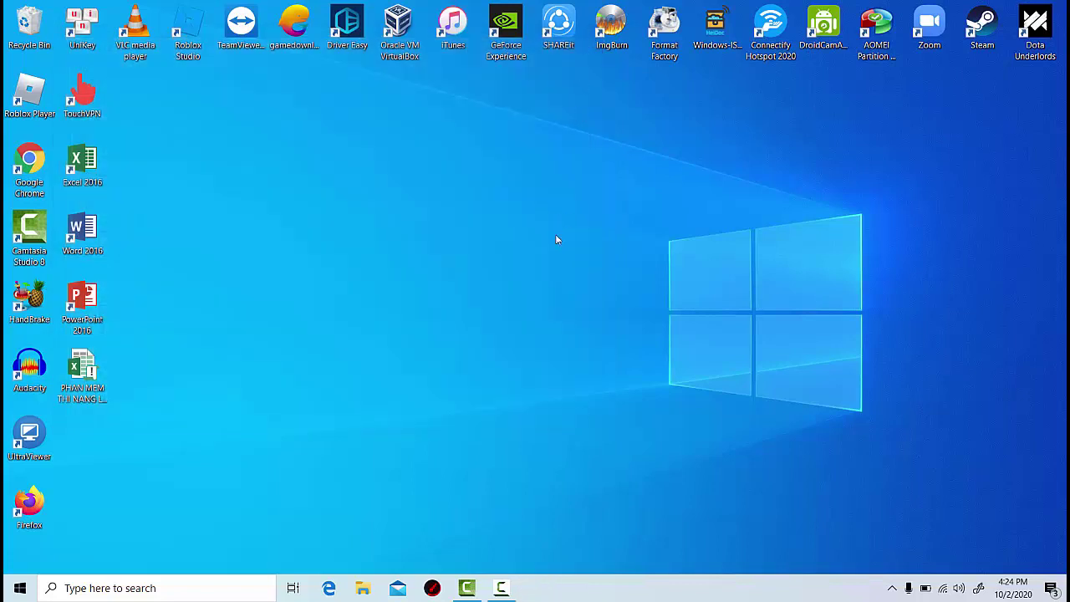
pyautogui.rightClick(399, 244)
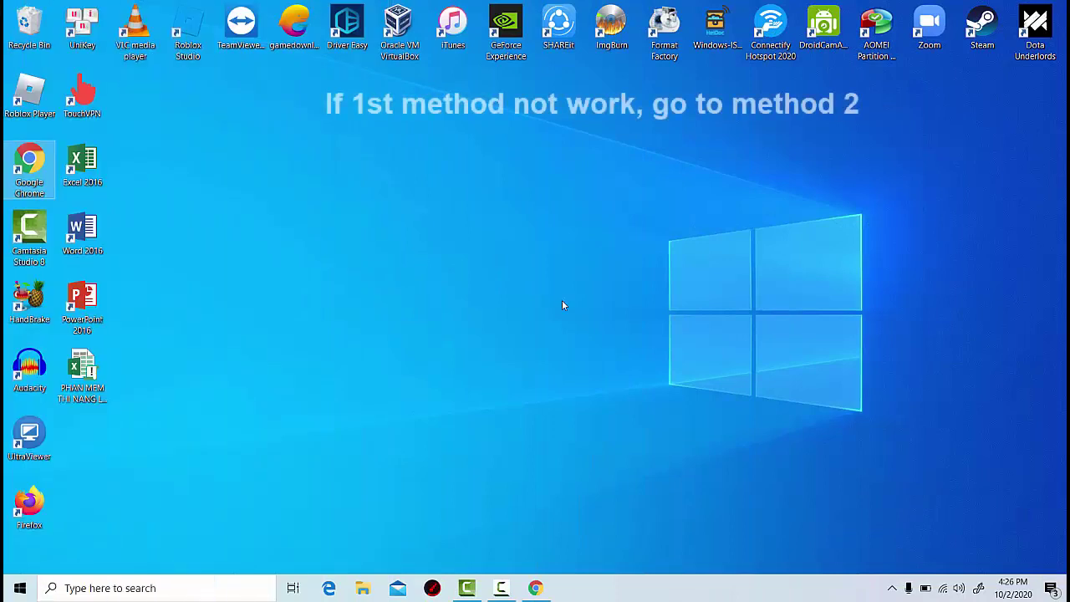
# Step: Search Windows for "this pc" and open the This PC properties to check the processor model
pyautogui.click(205, 588)
pyautogui.write('t')
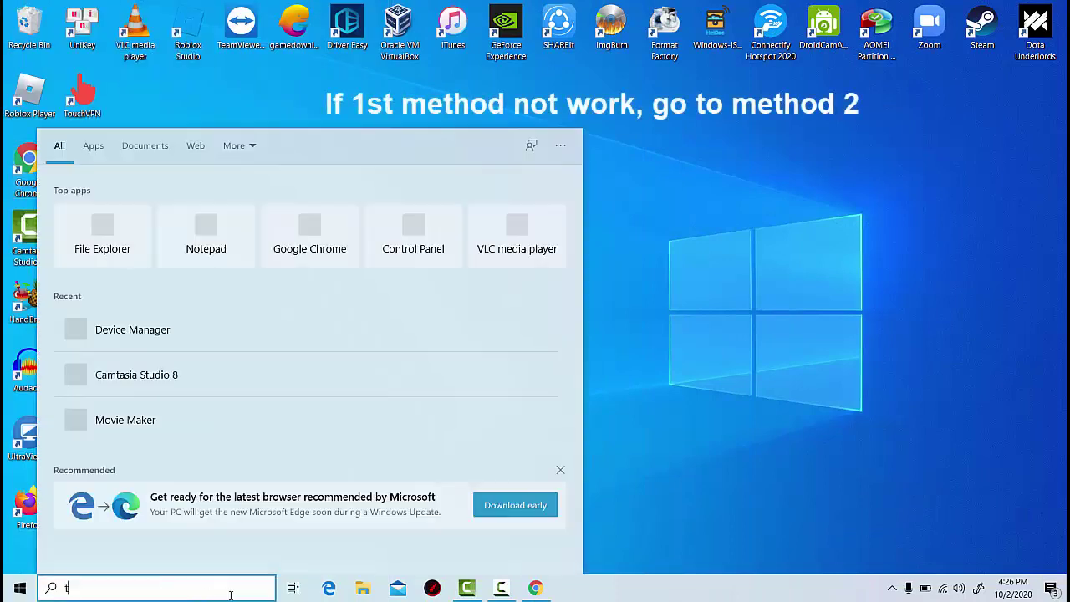
pyautogui.write('his pc')
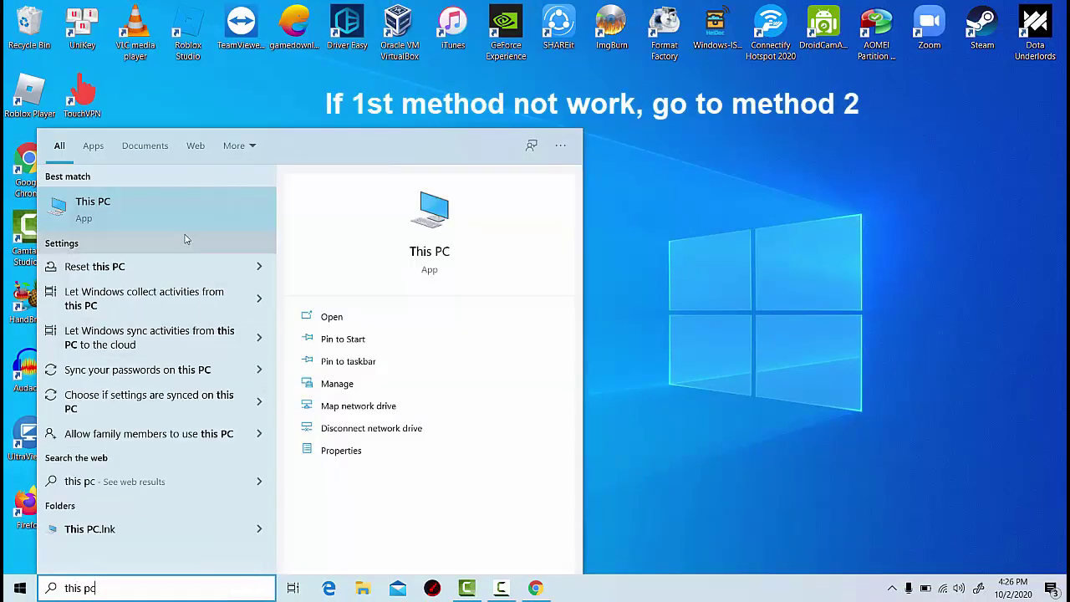
pyautogui.rightClick(142, 191)
pyautogui.click(219, 316)
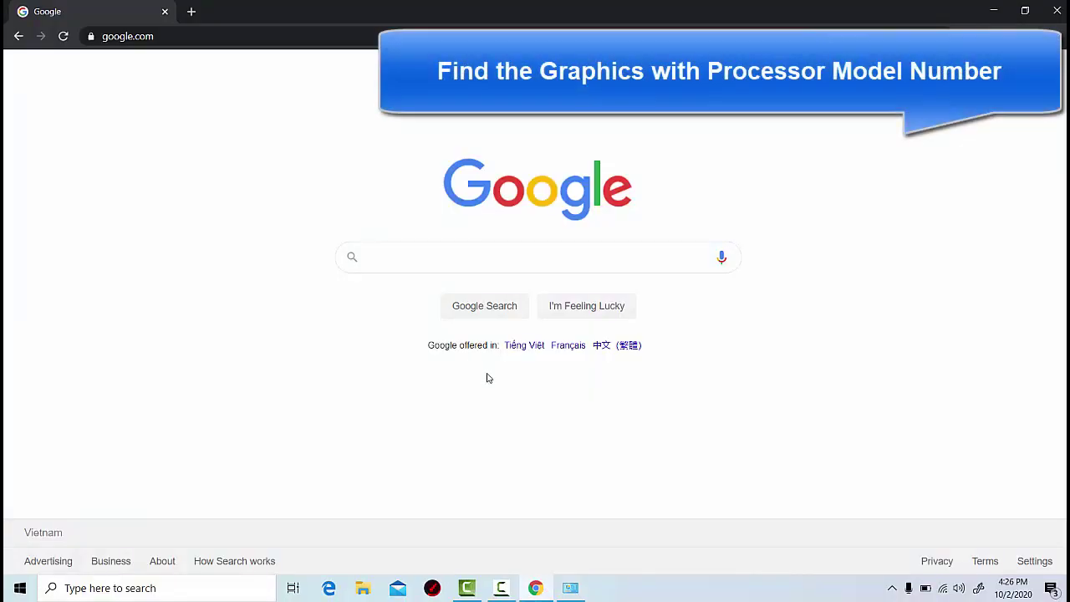
# Step: In Chrome, search Google for "intel core i5 7200u graphics driver"
pyautogui.write('ntel')
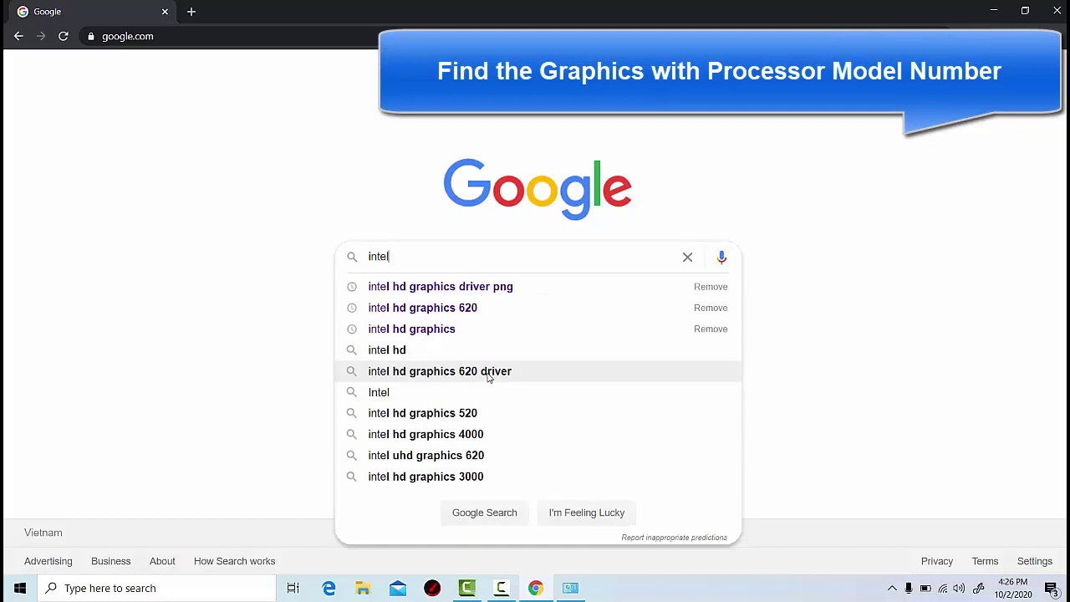
pyautogui.write(' cor')
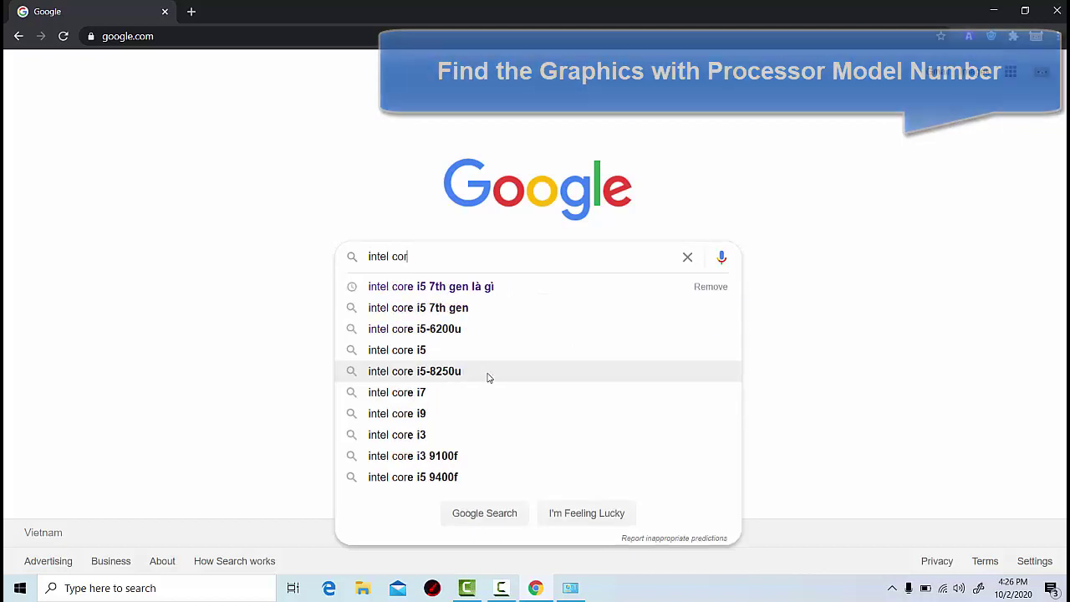
pyautogui.write('e i5 t')
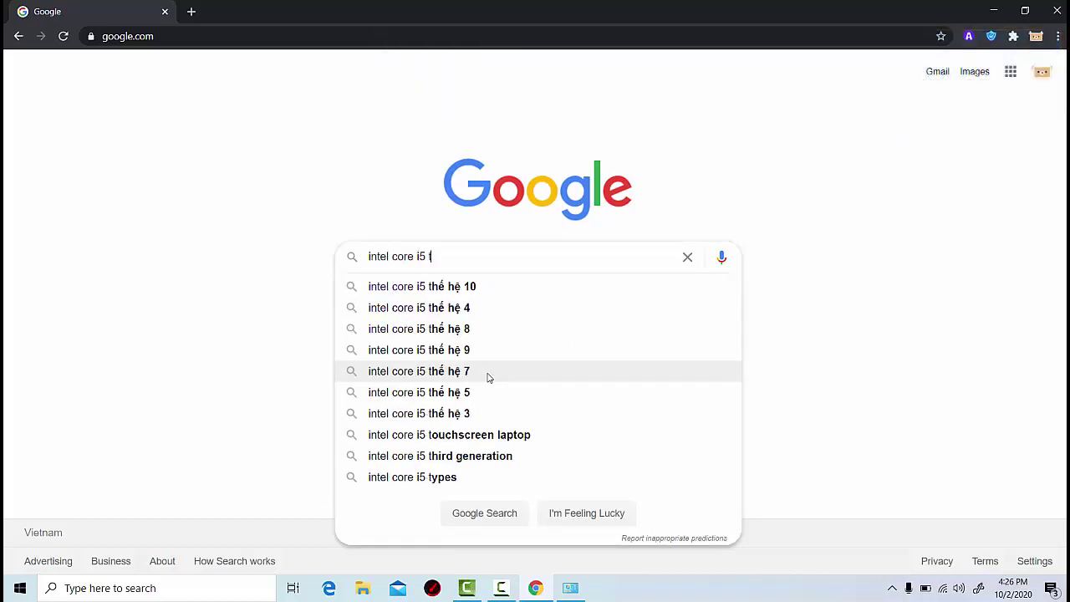
pyautogui.press('BackSpace')
pyautogui.write('7200')
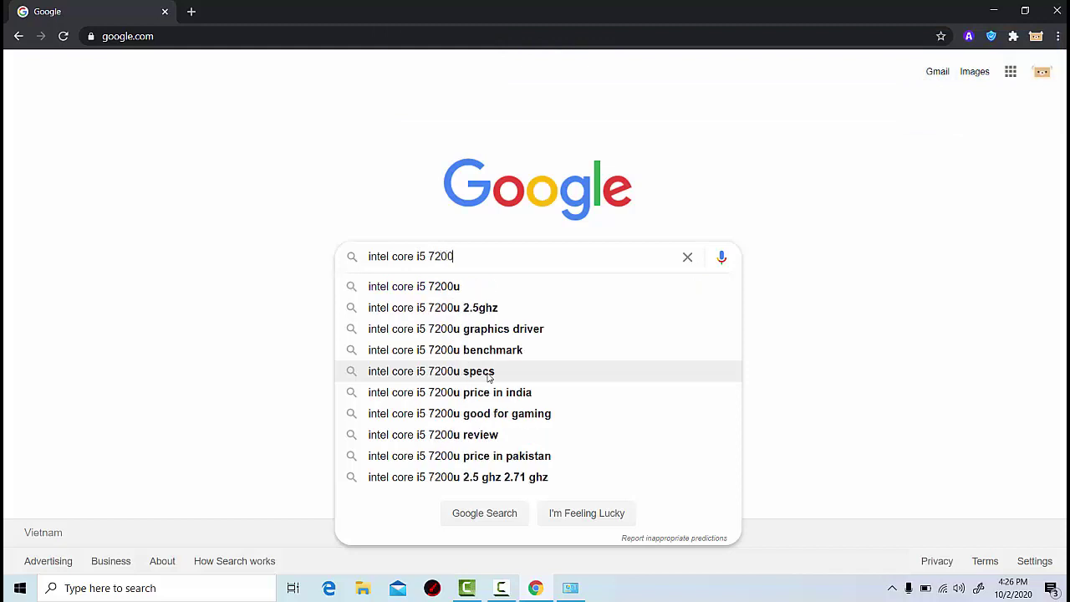
pyautogui.write('u price')
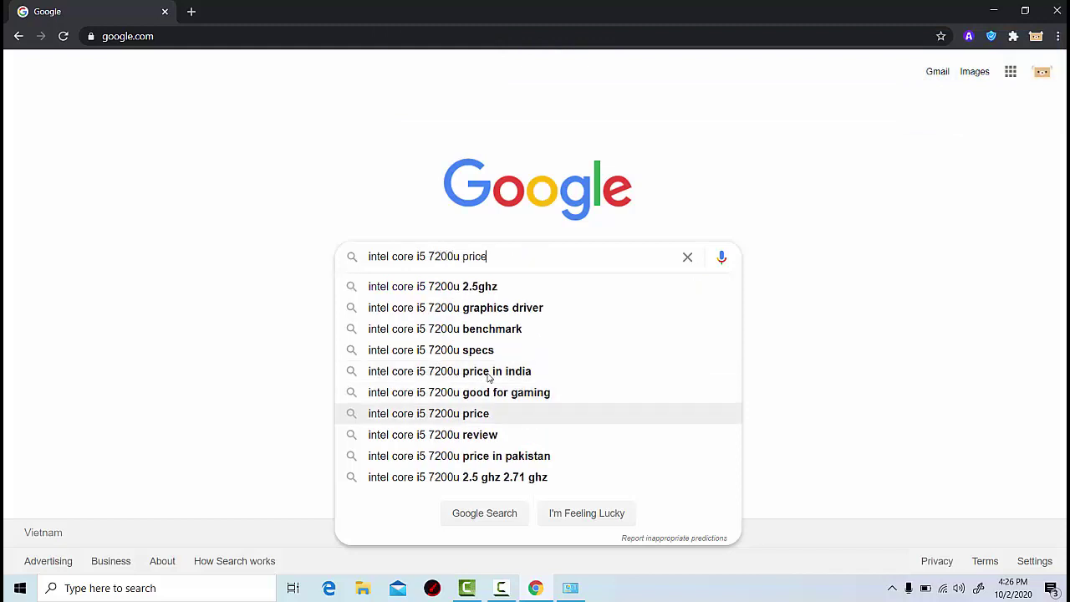
pyautogui.press('Up')
pyautogui.press('Up')
pyautogui.press('Up')
pyautogui.press('Up')
pyautogui.press('Up')
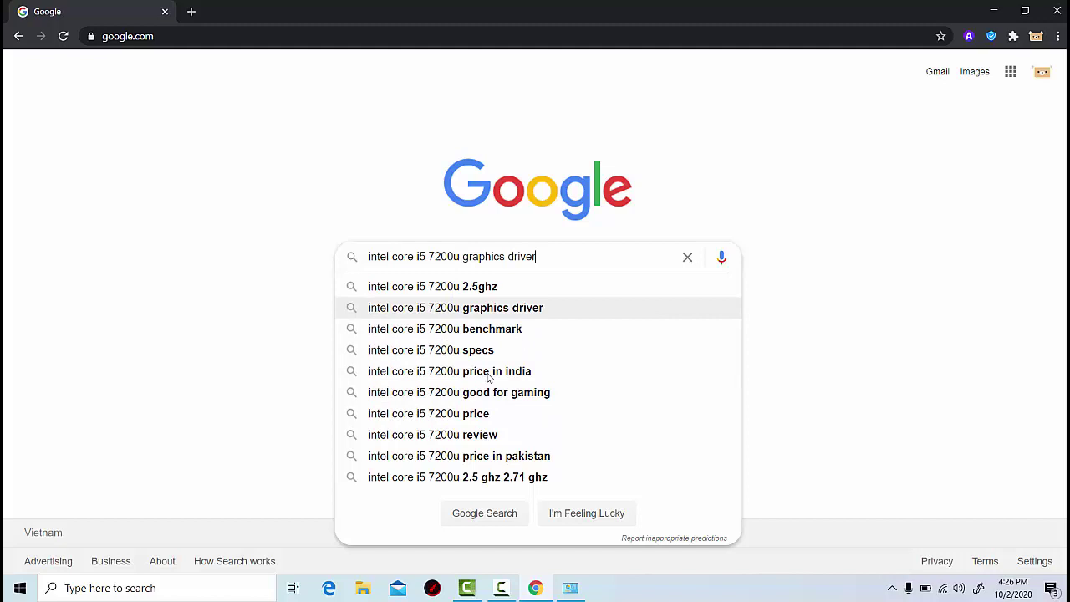
pyautogui.press('Return')
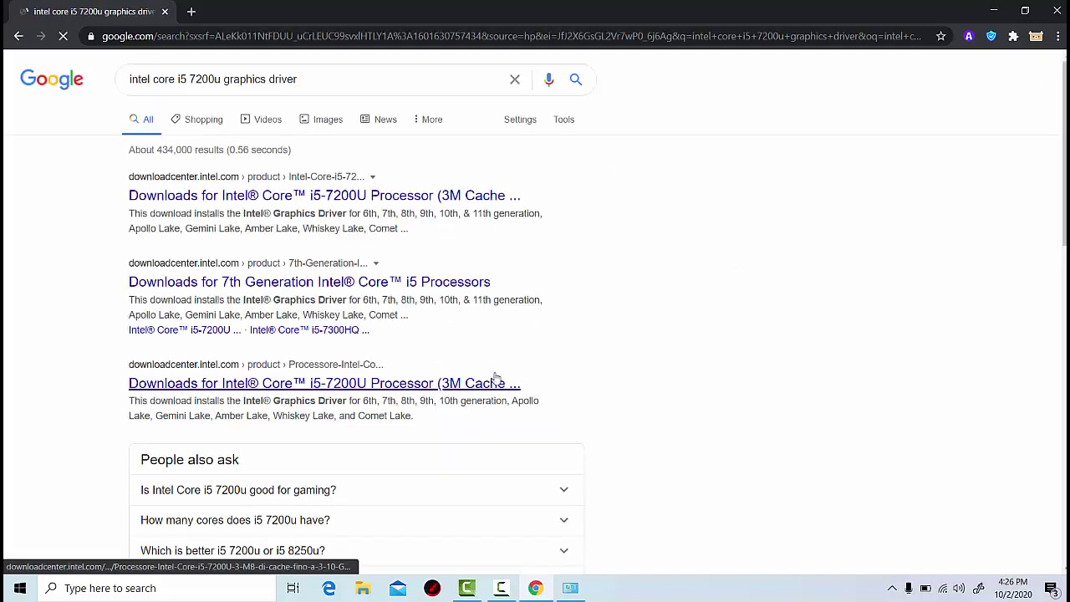
# Step: Open Intel's downloads page for the Core i5-7200U processor and filter the list by Windows 10, 64-bit
pyautogui.click(368, 196)
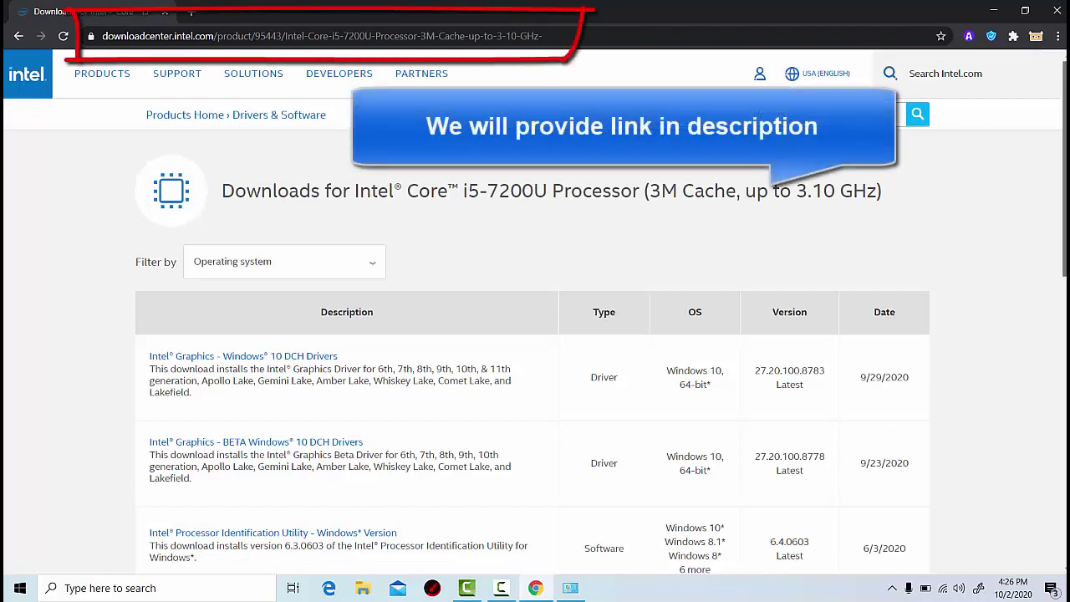
pyautogui.scroll(-2, 370, 197)
pyautogui.scroll(-1, 535, 312)
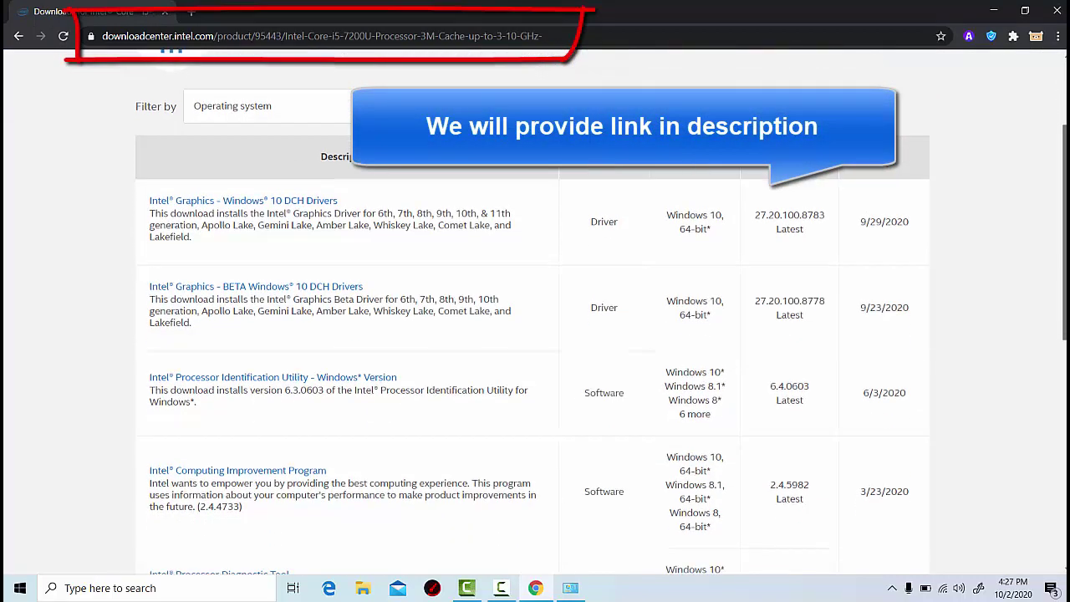
pyautogui.scroll(2, 534, 311)
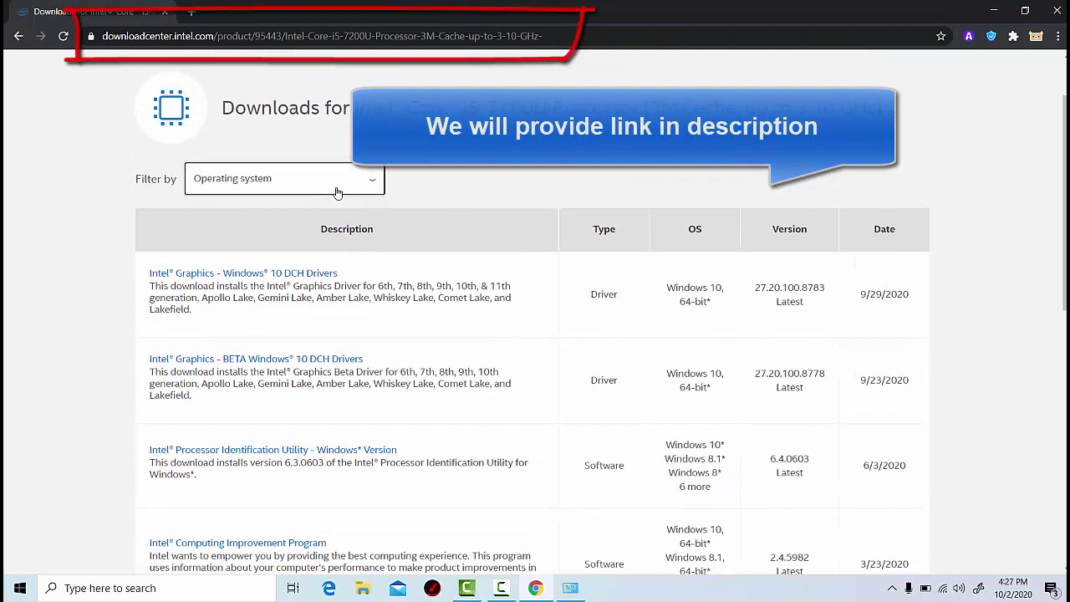
pyautogui.click(337, 185)
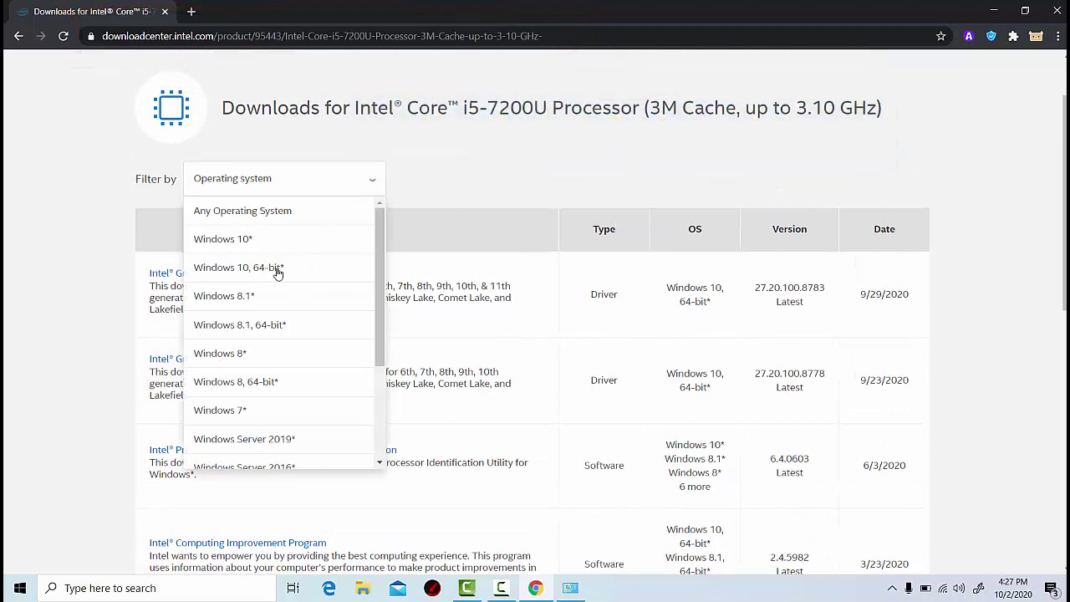
pyautogui.click(279, 270)
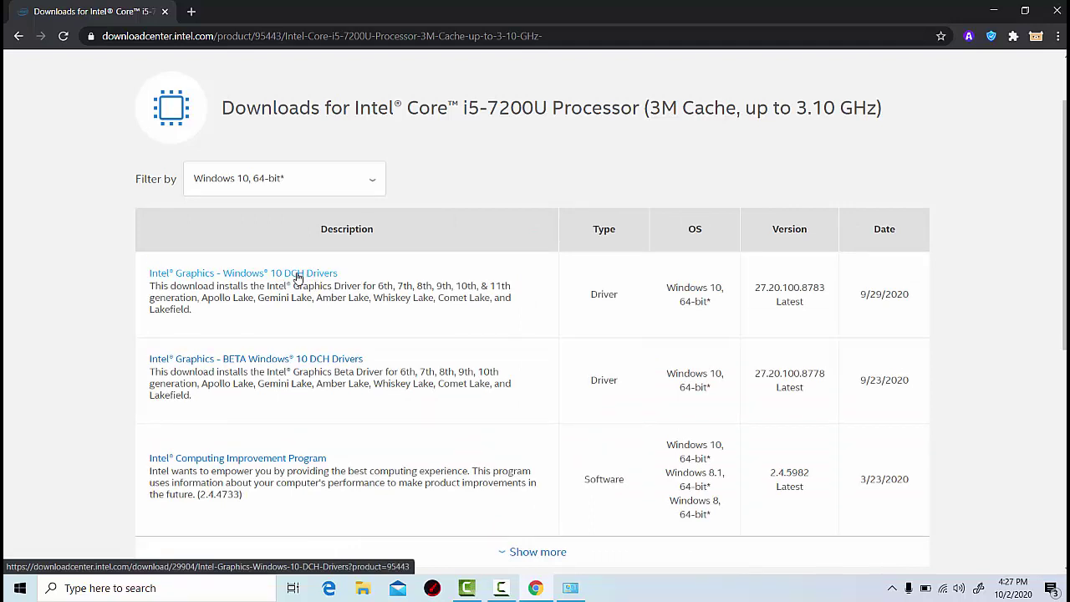
# Step: Open the Intel Graphics - Windows 10 DCH Drivers entry and download igfx_win10_100.8783.zip
pyautogui.click(257, 275)
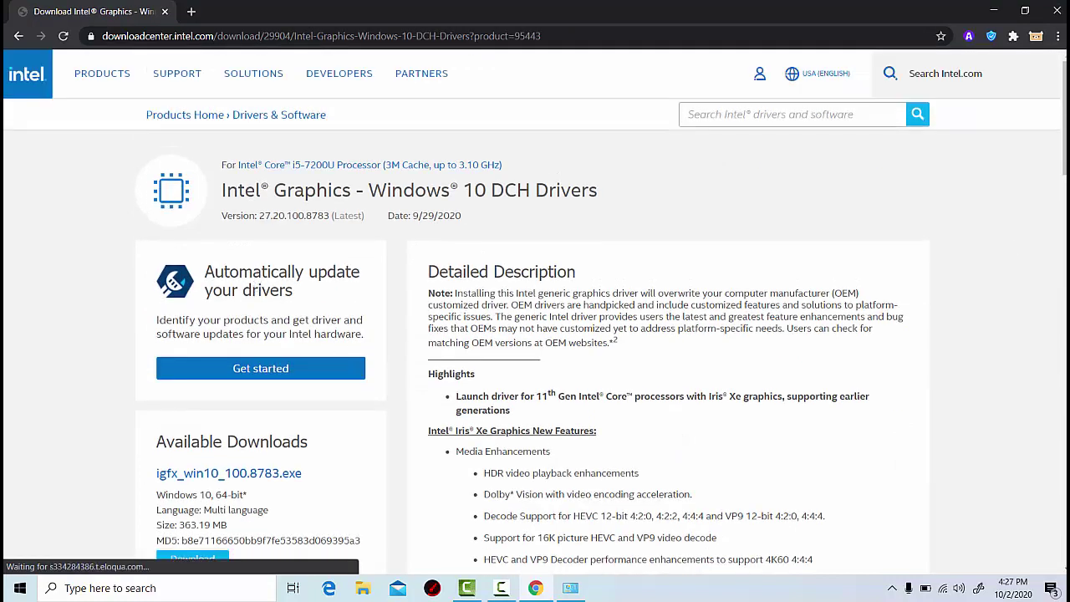
pyautogui.scroll(-4, 282, 412)
pyautogui.scroll(1, 283, 413)
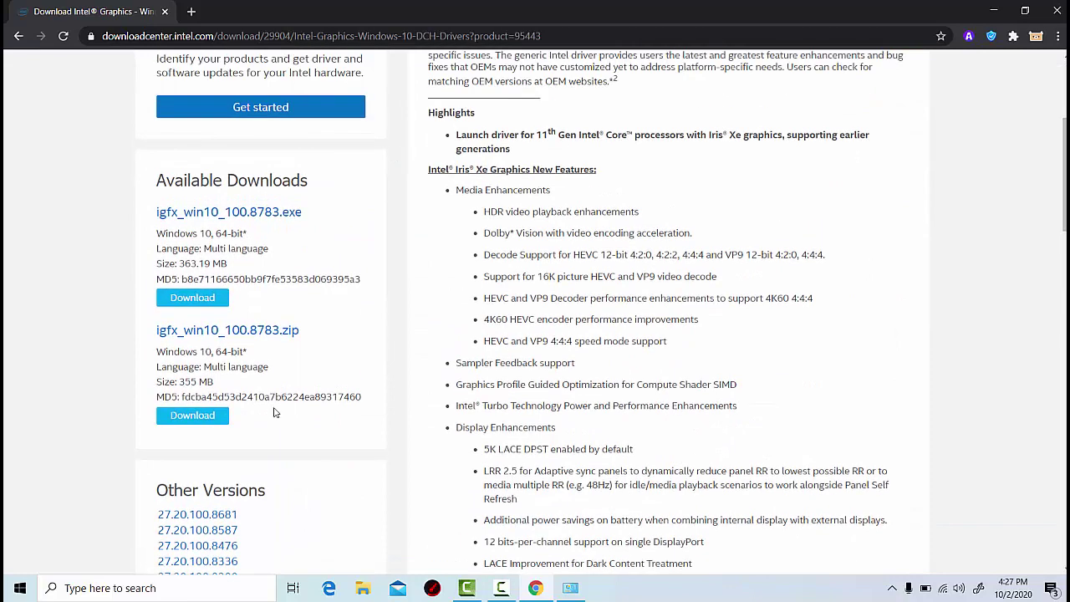
pyautogui.click(215, 417)
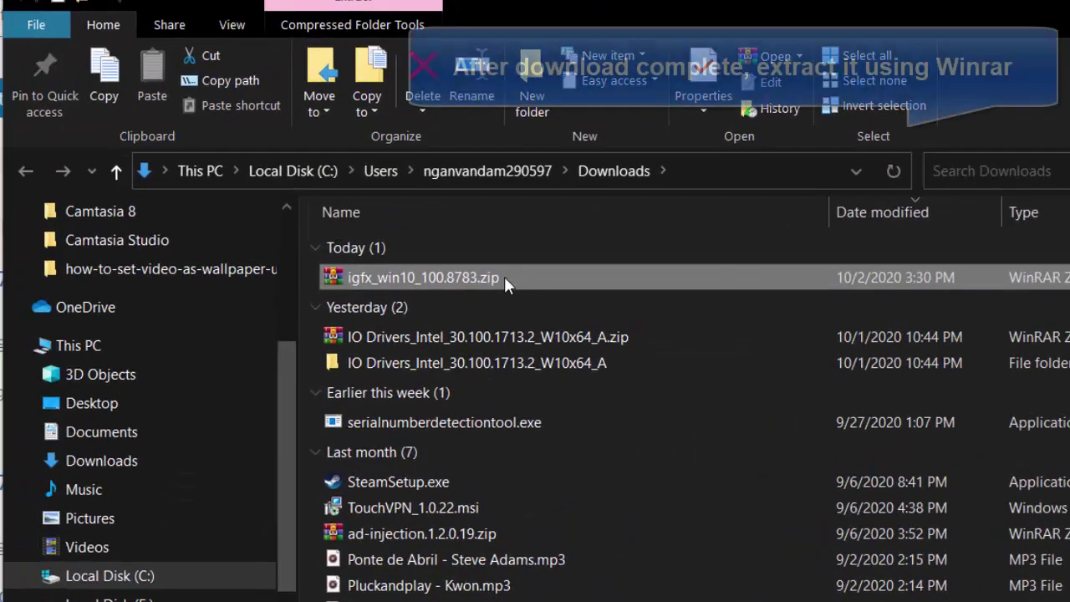
# Step: Extract igfx_win10_100.8783.zip into its own igfx_win10_100.8783 folder and launch igxpin.exe from it
pyautogui.rightClick(503, 276)
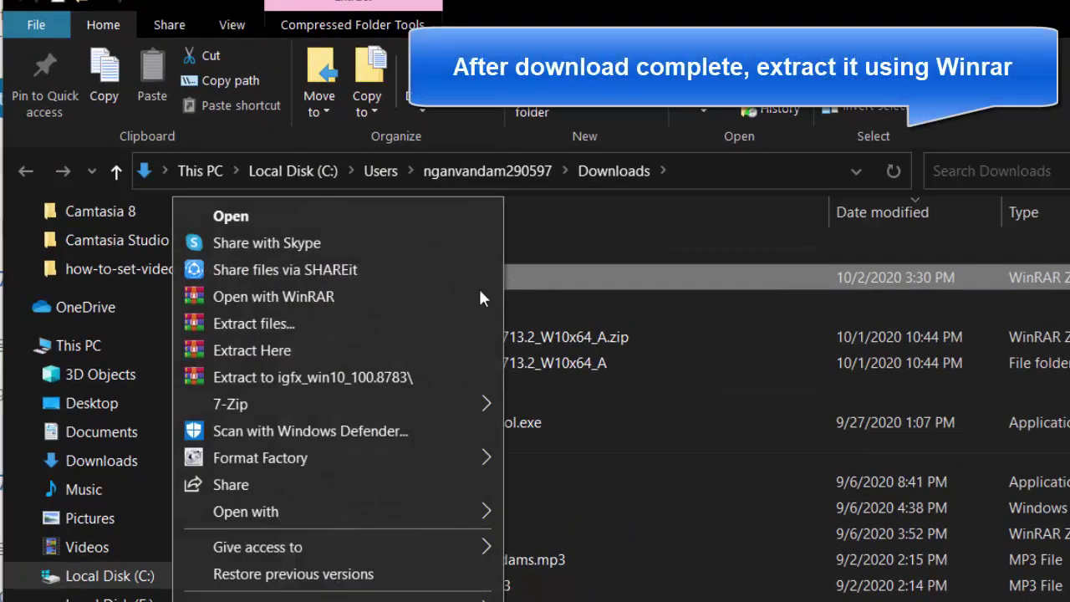
pyautogui.click(434, 377)
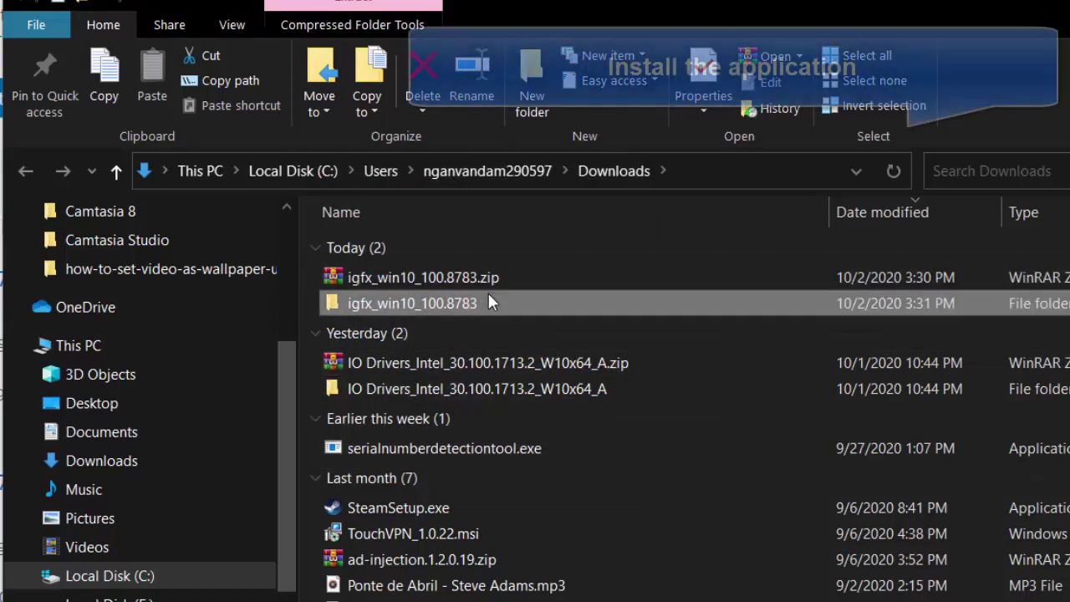
pyautogui.doubleClick(490, 303)
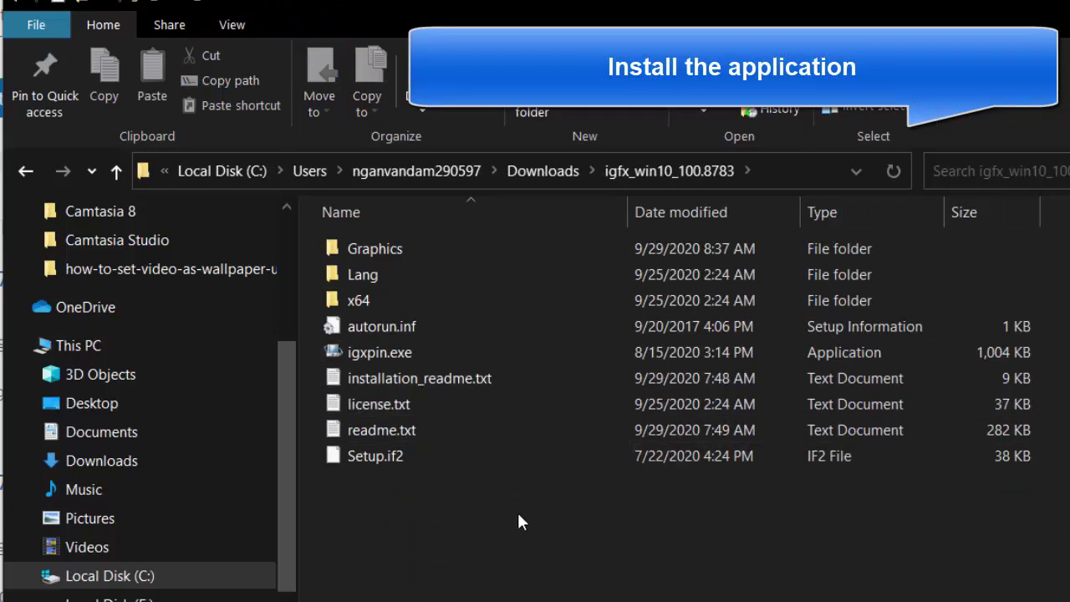
pyautogui.click(446, 351)
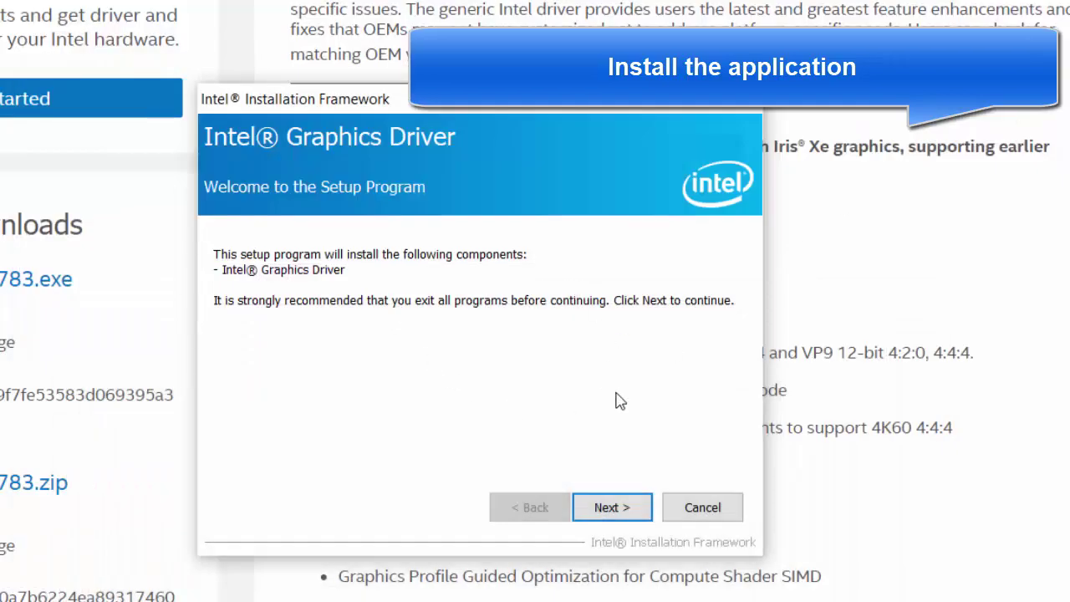
# Step: Install the Intel Graphics Driver, accepting the license agreement and continuing through setup to the restart choice
pyautogui.click(628, 509)
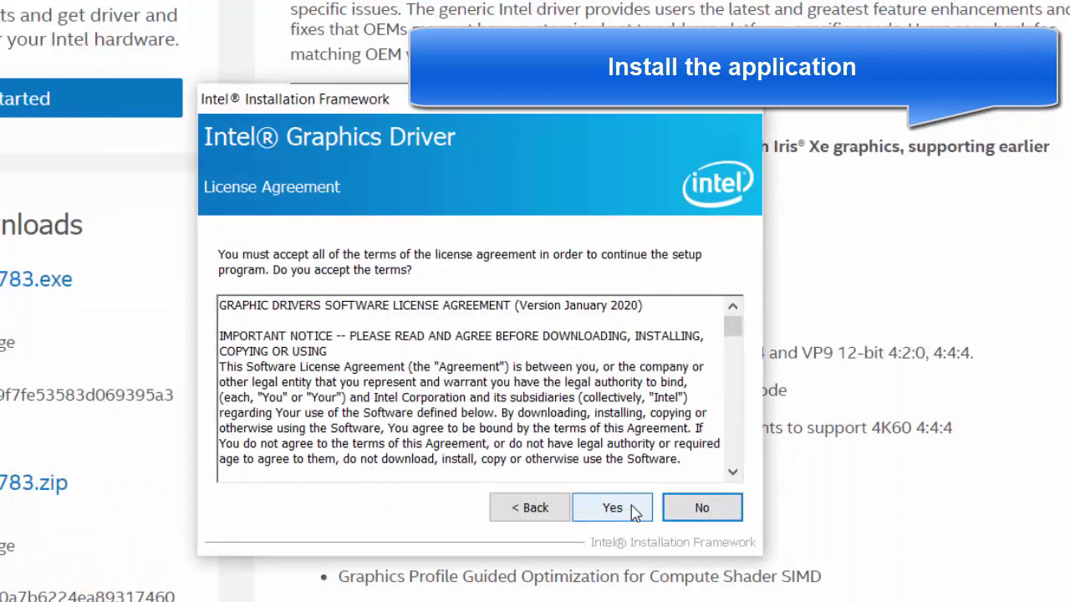
pyautogui.click(613, 507)
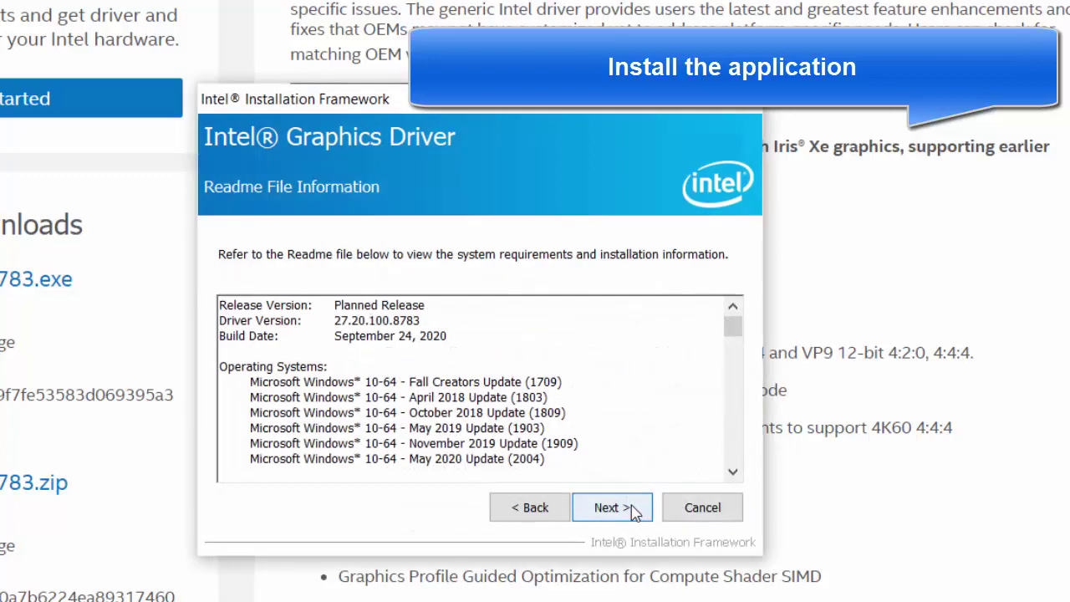
pyautogui.click(611, 507)
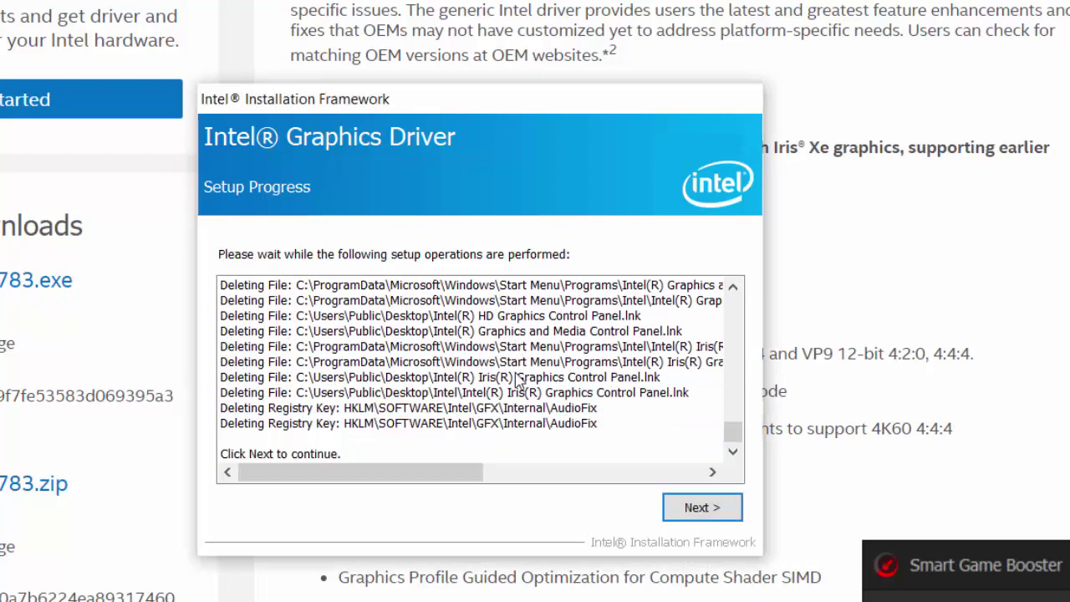
pyautogui.click(712, 510)
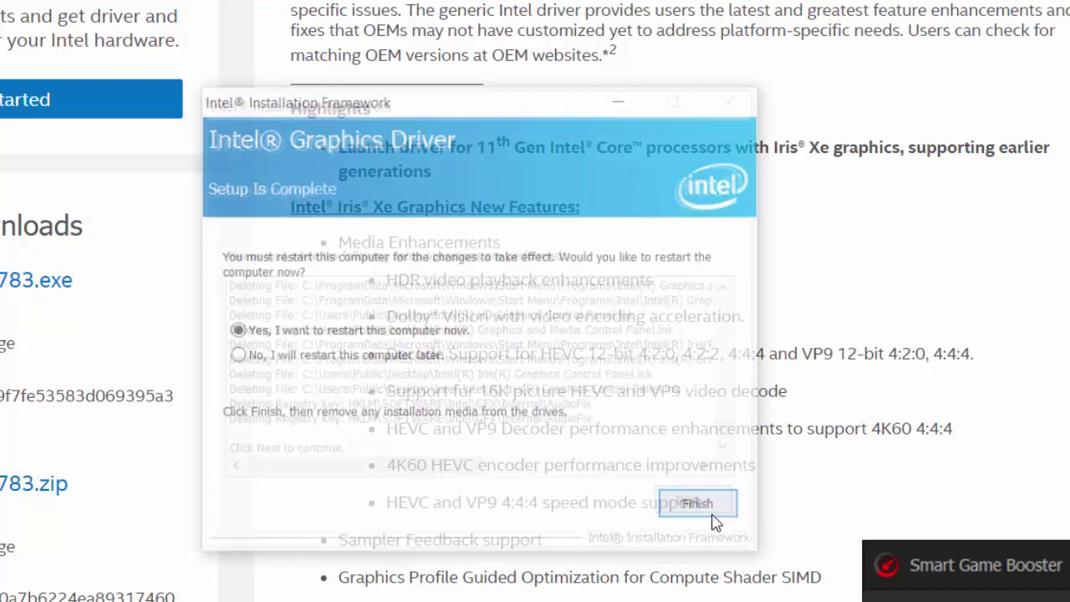